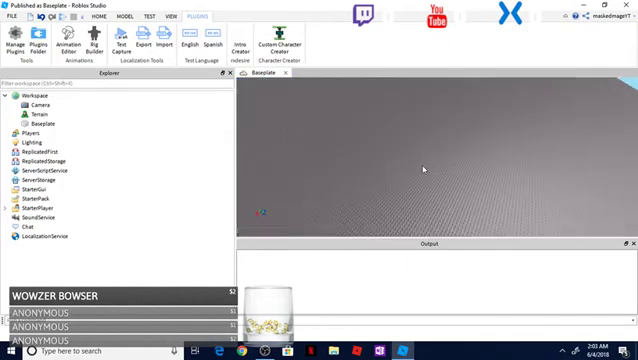
Insert the maskedmageYT character rig and bring the camera in close on it.
right_click(423, 170)
left_click(432, 26)
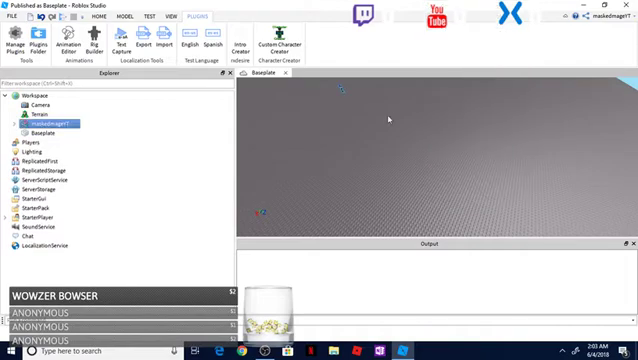
key("f")
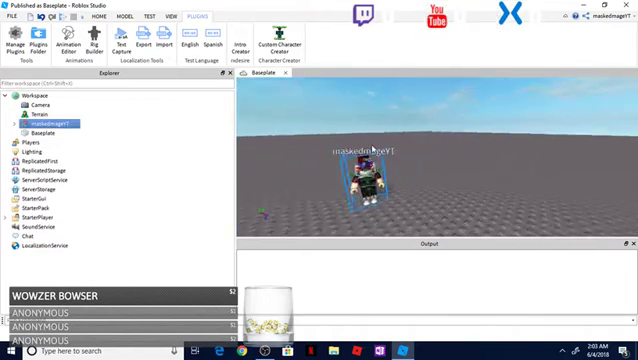
key("w")
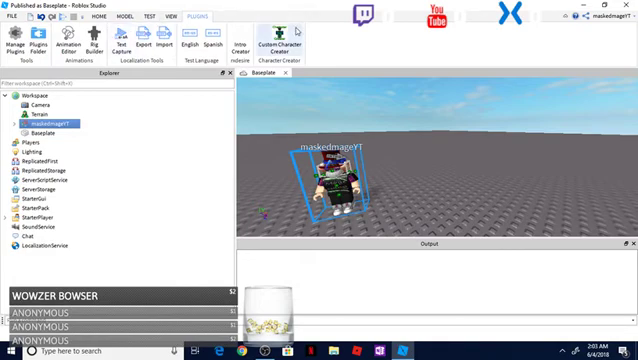
Open the Animation Editor for the maskedmageYT rig and anchor its root part.
left_click(68, 40)
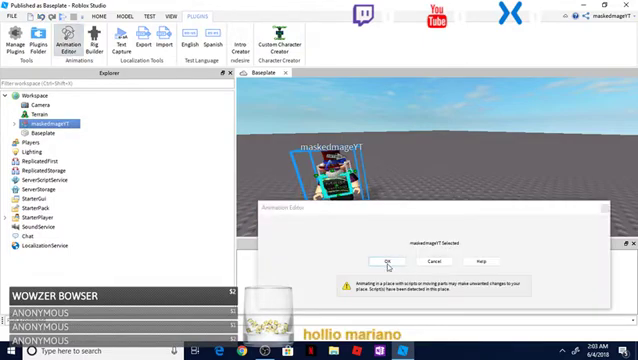
left_click(388, 262)
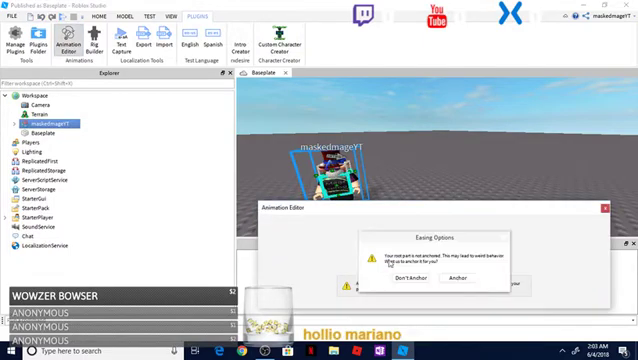
left_click(459, 278)
Dock the Animation Editor below the viewport and enlarge it to show the limb tracks.
mouse_move(446, 211)
left_mouse_down()
mouse_move(417, 201)
mouse_move(238, 71)
left_mouse_up()
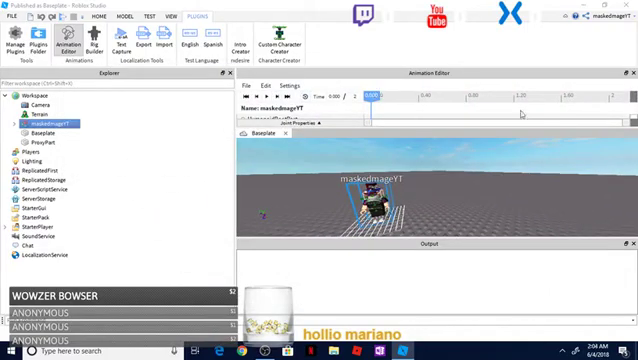
left_click_drag(516, 79, 267, 168)
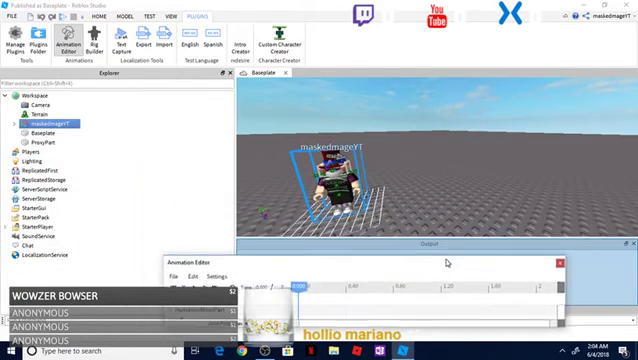
left_click_drag(267, 168, 449, 262)
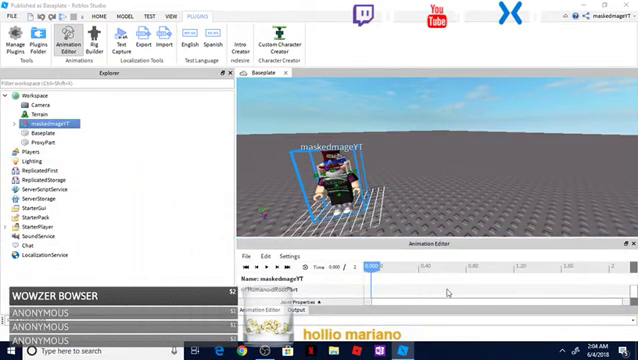
left_click_drag(433, 237, 447, 177)
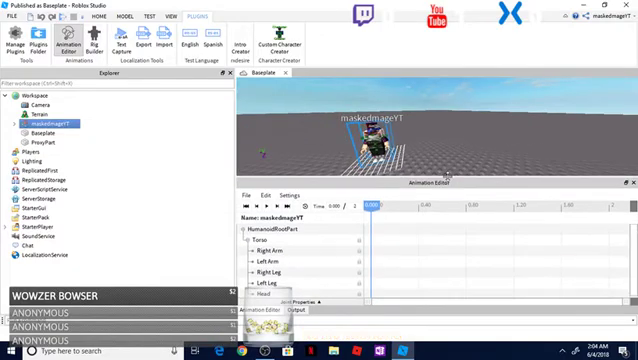
right_click_drag(444, 172, 434, 155)
scroll(434, 155, "up", 5)
scroll(434, 155, "down", 5)
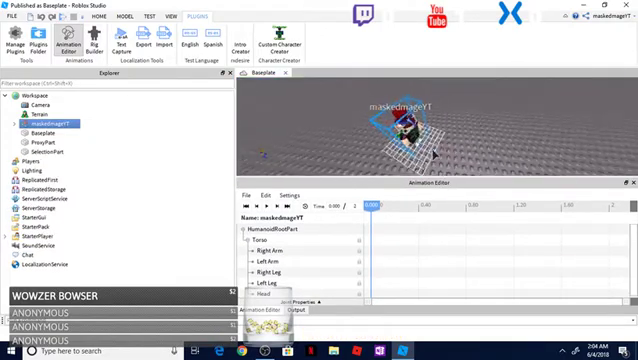
scroll(434, 155, "up", 3)
scroll(434, 155, "down", 3)
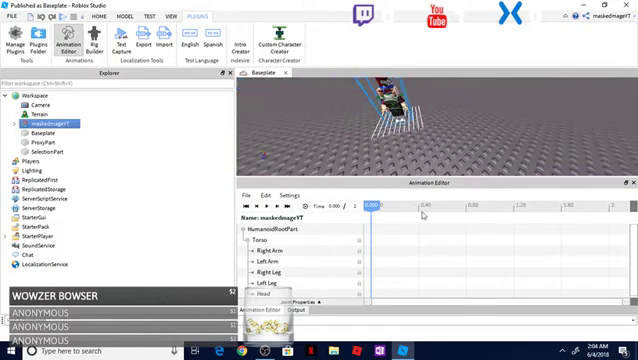
Scrub the timeline between about 0.15 and 0.35 seconds and rotate the Left Arm into a pose.
left_click(414, 213)
left_click(389, 207)
mouse_move(505, 140)
right_mouse_down()
mouse_move(507, 120)
mouse_move(450, 125)
right_mouse_up()
scroll(507, 102, "up", 3)
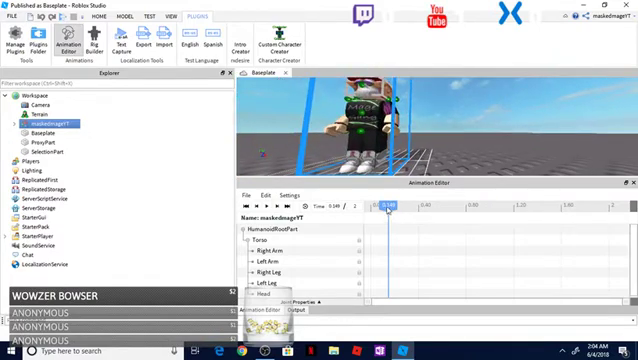
mouse_move(388, 208)
left_mouse_down()
mouse_move(417, 208)
mouse_move(384, 211)
left_mouse_up()
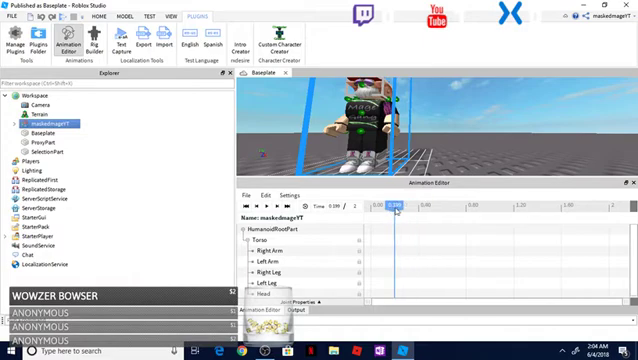
scroll(415, 107, "up", 2)
left_click(423, 117)
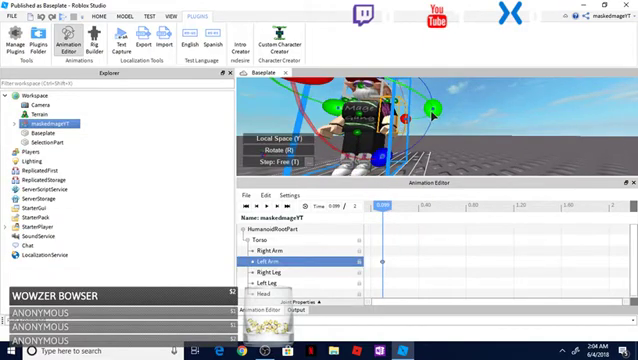
mouse_move(432, 117)
right_mouse_down()
mouse_move(417, 95)
mouse_move(405, 143)
right_mouse_up()
left_click(450, 95)
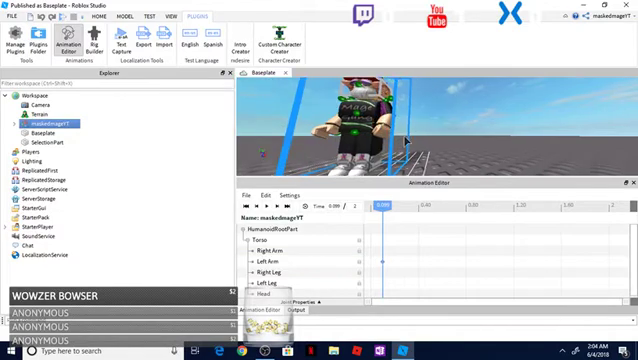
left_click(405, 143)
scroll(460, 150, "down", 2)
scroll(512, 158, "down", 2)
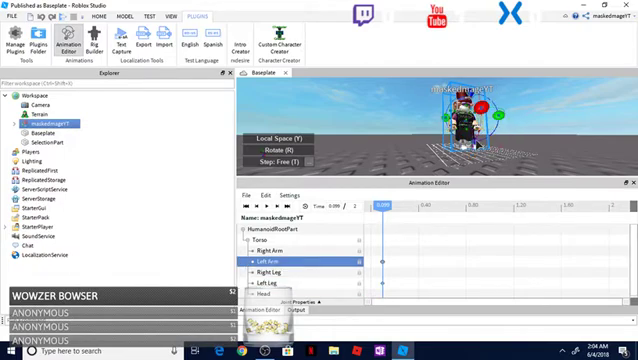
left_click_drag(498, 115, 500, 122)
Step through the Right Arm and Left Leg, then key a rotated Right Leg at 0.248 seconds.
left_click(270, 250)
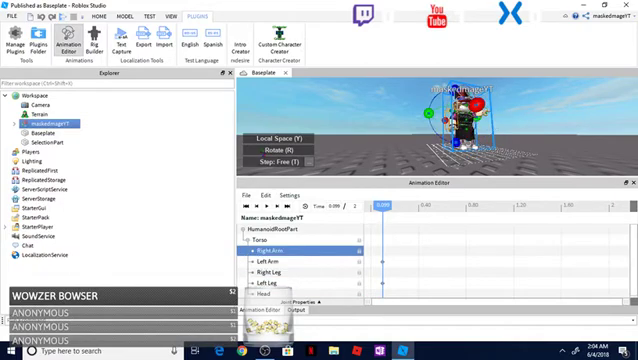
scroll(477, 157, "up", 5)
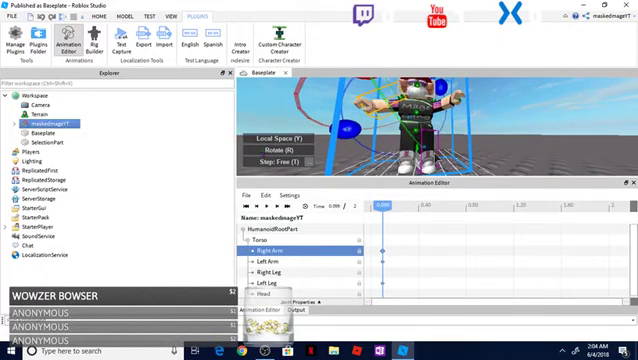
left_click(267, 283)
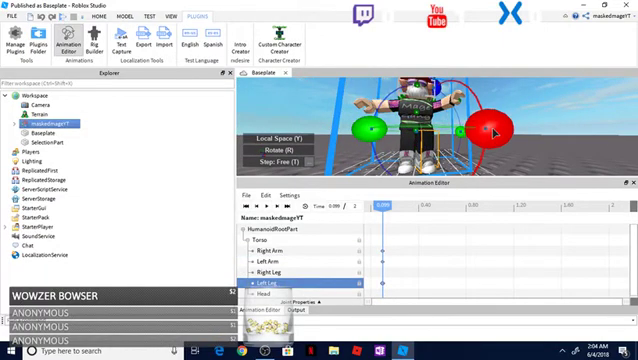
left_click(400, 140)
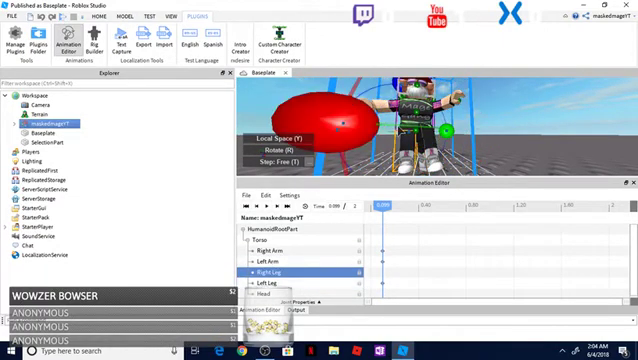
left_click(404, 206)
left_click_drag(356, 117, 478, 137)
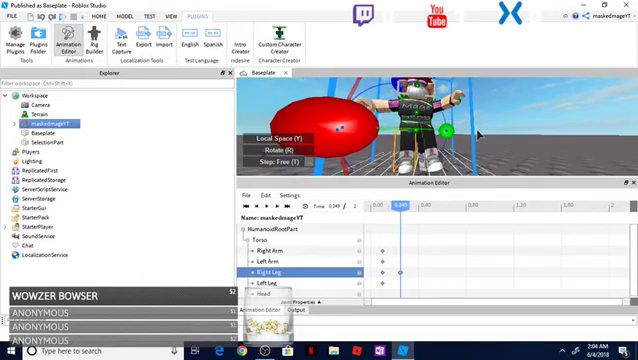
scroll(478, 137, "down", 5)
right_click_drag(478, 137, 430, 137)
Rotate the Left Leg and Right Arm to key both at 0.248 seconds.
left_click(268, 283)
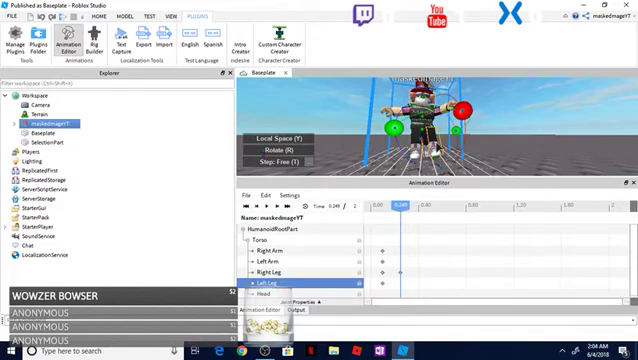
left_click_drag(458, 118, 456, 128)
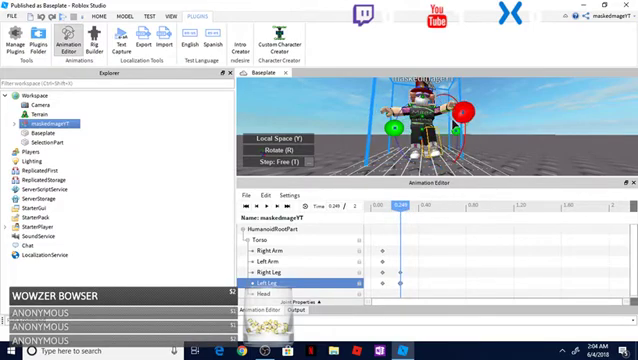
left_click(403, 216)
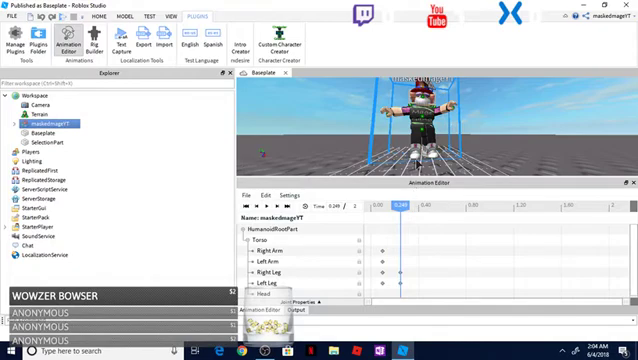
left_click(270, 250)
left_click_drag(400, 92, 408, 84)
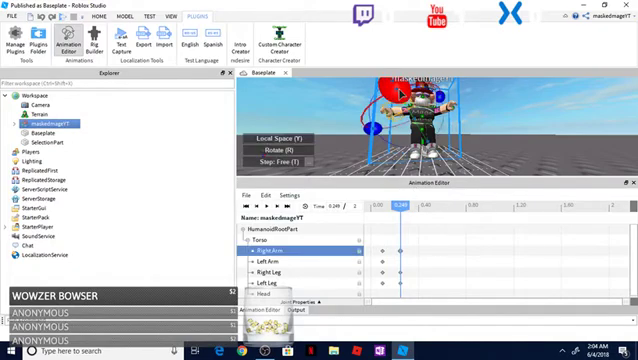
Move the playhead to 0.399 and rotate the Left Arm to key it there.
left_click(398, 102)
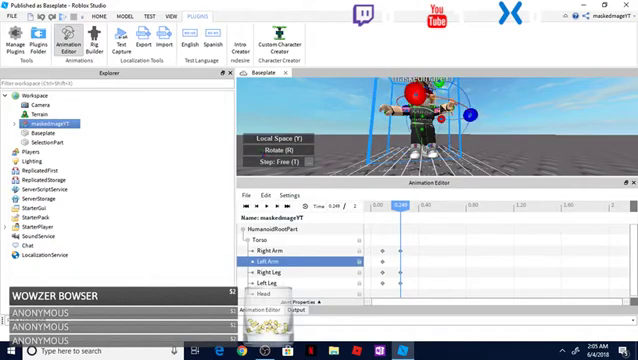
left_click(418, 207)
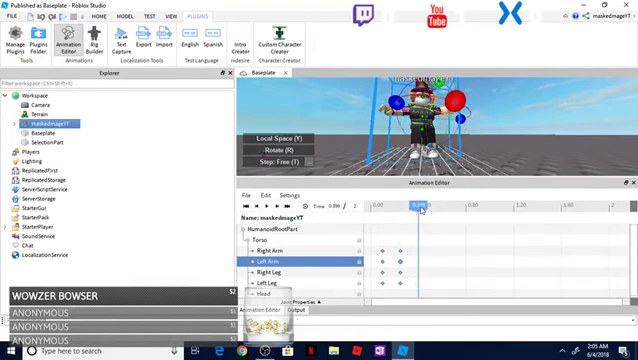
left_click(438, 150)
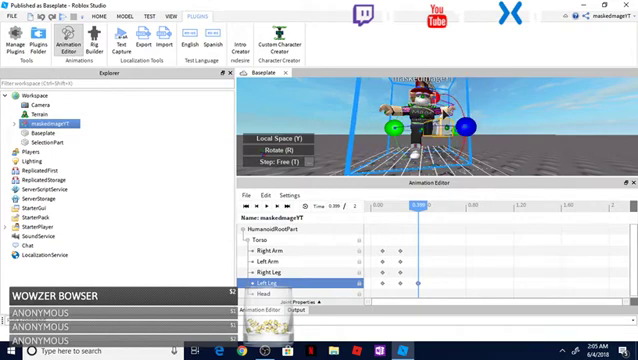
left_click(425, 105)
right_click_drag(430, 110, 499, 113)
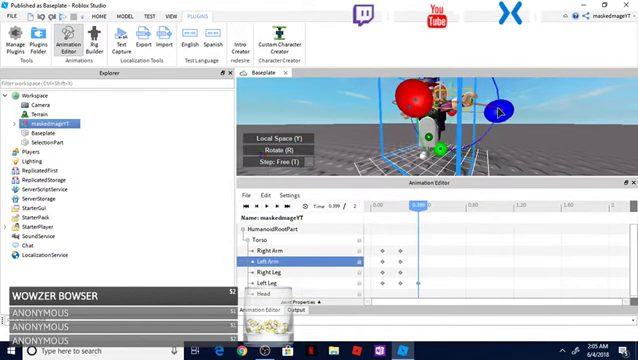
scroll(499, 113, "down", 5)
left_click_drag(428, 120, 433, 114)
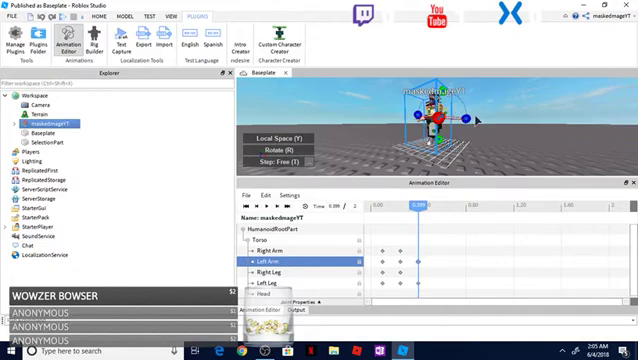
scroll(470, 120, "up", 5)
scroll(462, 120, "down", 4)
scroll(462, 120, "up", 4)
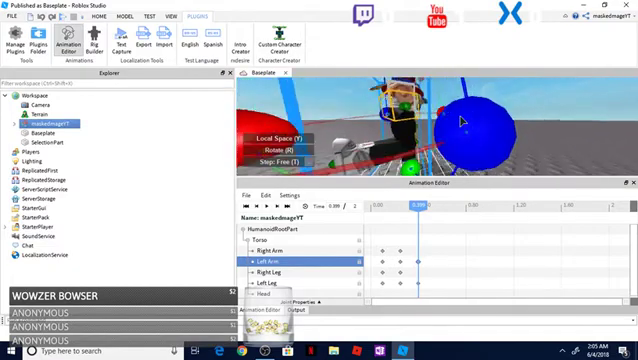
scroll(462, 120, "down", 4)
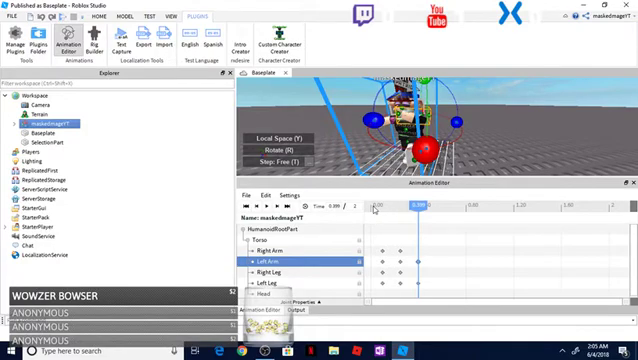
Rewind the playhead to 0, play the animation, then scrub to about 0.95 seconds.
left_click(382, 207)
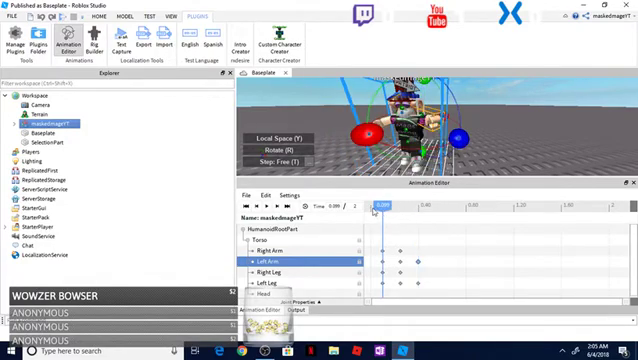
left_click(246, 206)
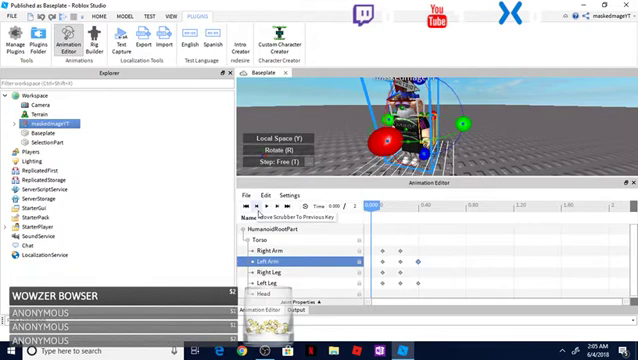
left_click(267, 207)
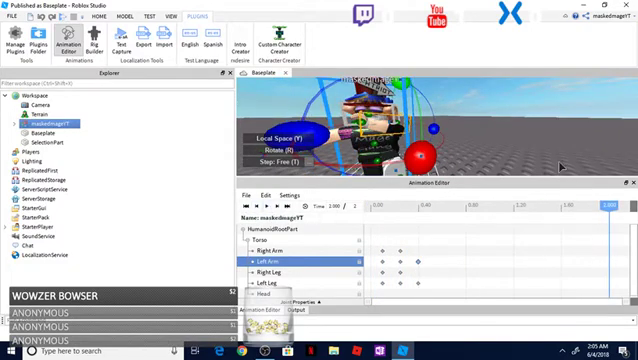
left_click(485, 210)
At 0.766 seconds, key the Left Arm and Right Arm and tilt the Head.
left_click(465, 208)
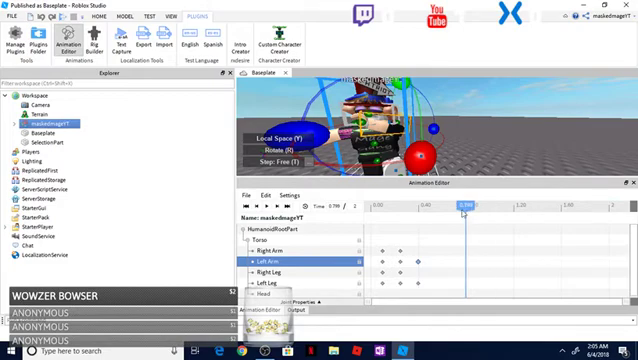
scroll(440, 152, "down", 3)
scroll(440, 152, "down", 2)
scroll(440, 152, "up", 2)
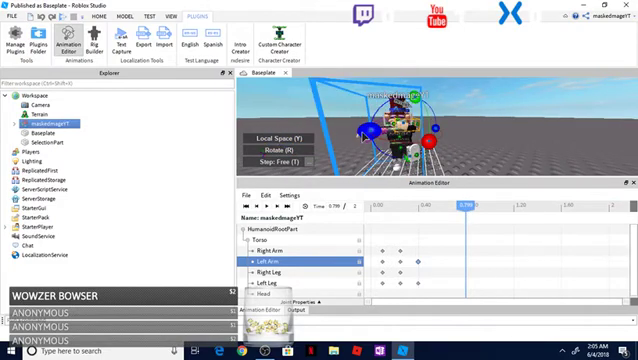
left_click(480, 153)
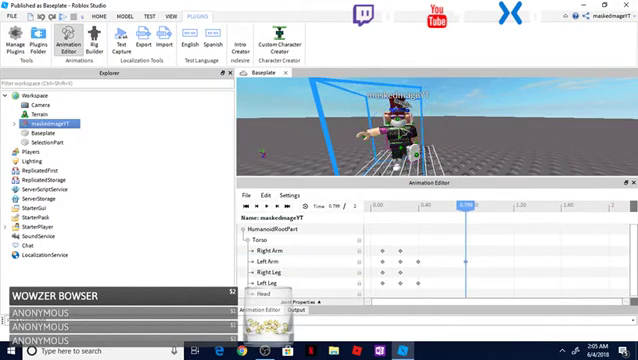
left_click(268, 251)
left_click(480, 153)
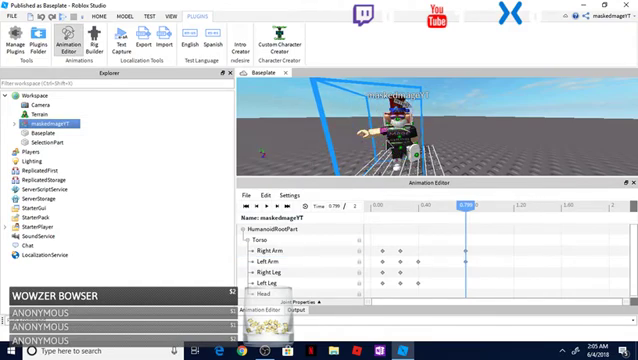
left_click(264, 294)
left_click_drag(400, 95, 425, 125)
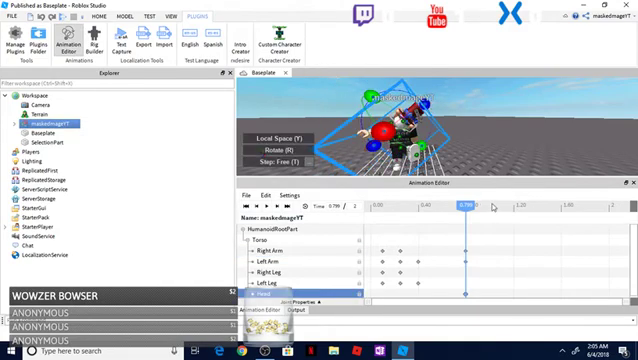
Key an upward Head tilt and a Torso rotation at 0.646, and another Torso rotation at 1.049.
left_click(449, 207)
left_click_drag(378, 130, 390, 88)
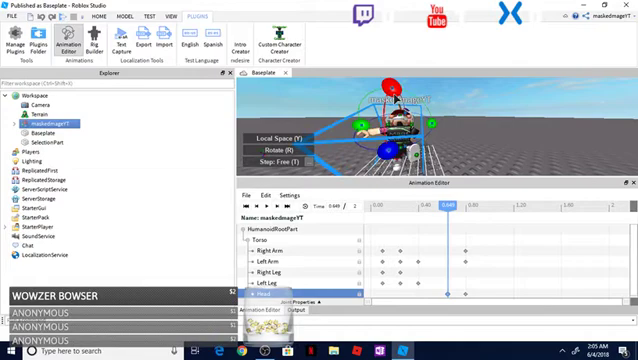
left_click(259, 240)
left_click_drag(432, 134, 419, 115)
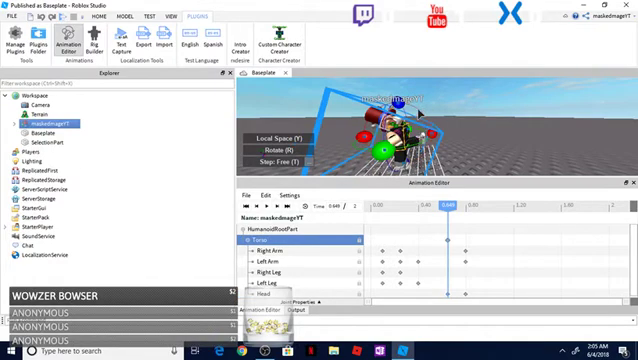
left_click(500, 207)
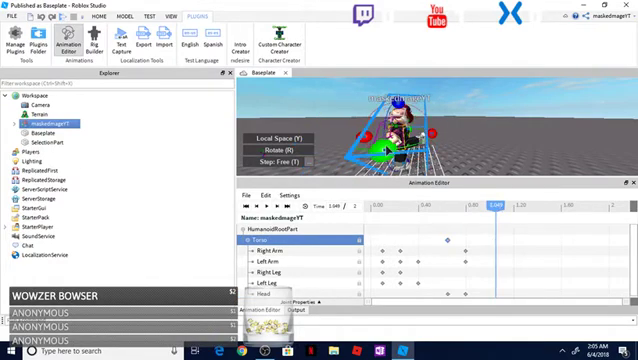
left_click(268, 250)
mouse_move(383, 150)
left_mouse_down()
mouse_move(360, 110)
mouse_move(325, 145)
left_mouse_up()
At 1.349 seconds, rotate the Head, then select the Left Leg and Right Leg for posing.
left_click(531, 206)
left_click(265, 293)
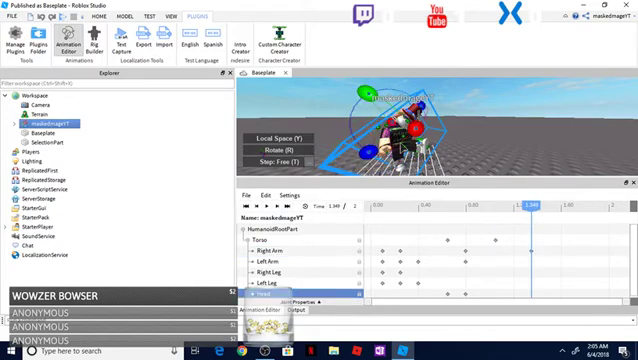
left_click_drag(370, 97, 349, 111)
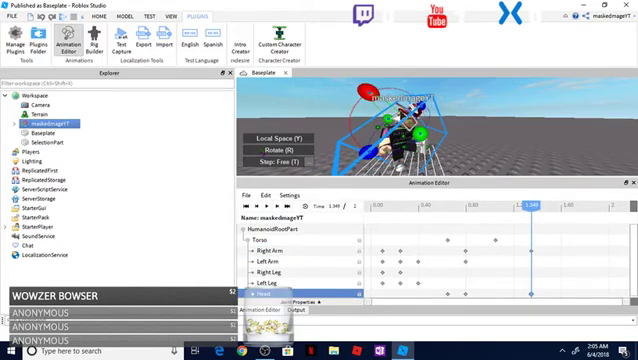
left_click(268, 283)
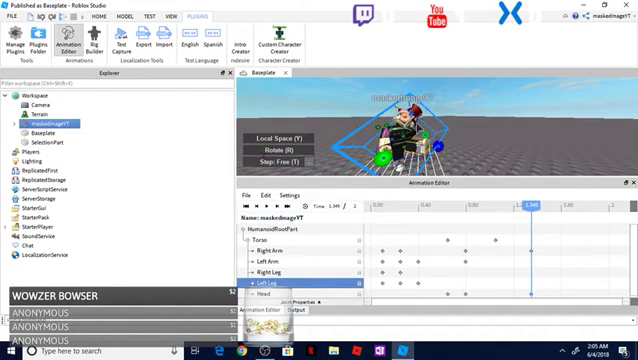
scroll(417, 118, "up", 5)
scroll(417, 118, "down", 5)
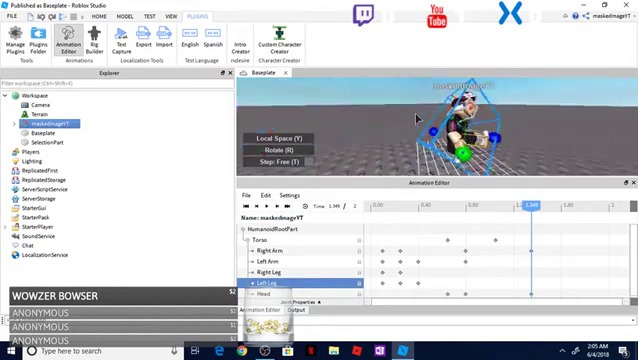
mouse_move(400, 110)
right_mouse_down()
mouse_move(417, 118)
mouse_move(416, 110)
mouse_move(430, 110)
mouse_move(395, 183)
right_mouse_up()
scroll(416, 120, "up", 5)
scroll(467, 92, "up", 3)
scroll(467, 92, "down", 3)
left_click(268, 272)
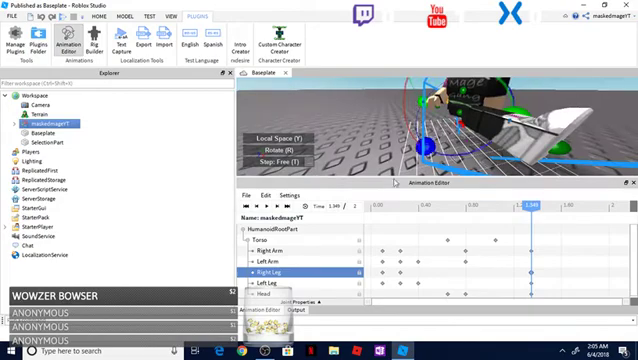
Rewind to the start, orbit to a front view, play the animation, and rewind again.
left_click(247, 206)
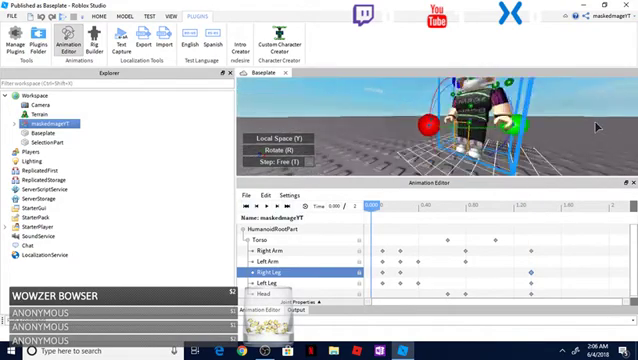
right_click_drag(566, 148, 595, 125)
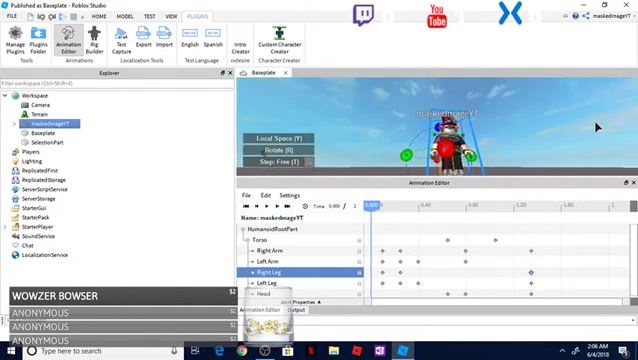
left_click(266, 206)
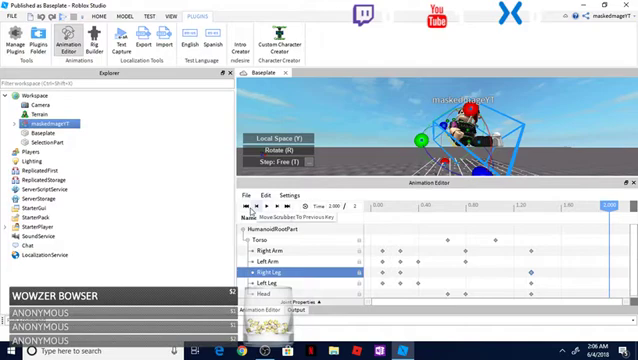
left_click(256, 207)
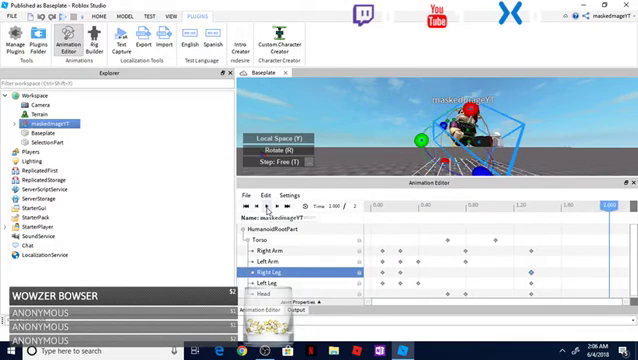
Close the Animation Editor and confirm discarding the unsaved animation.
left_click(627, 184)
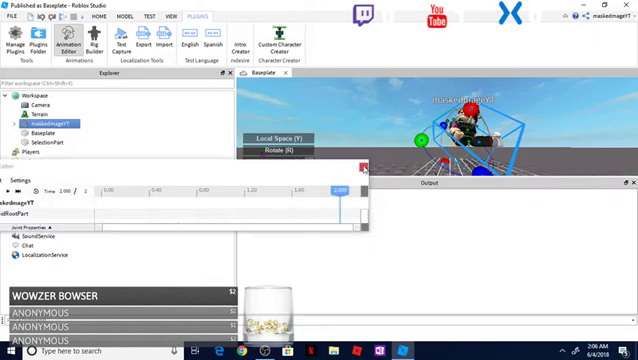
left_click(364, 168)
left_click(40, 227)
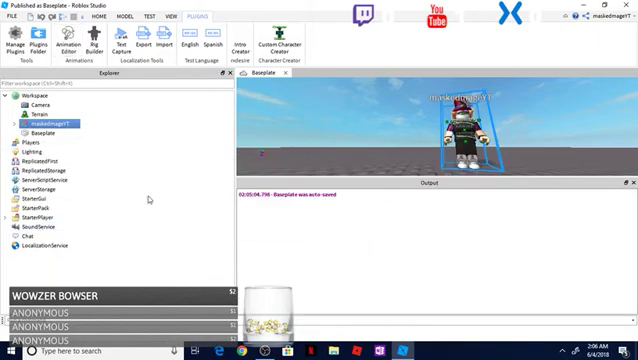
scroll(458, 127, "down", 5)
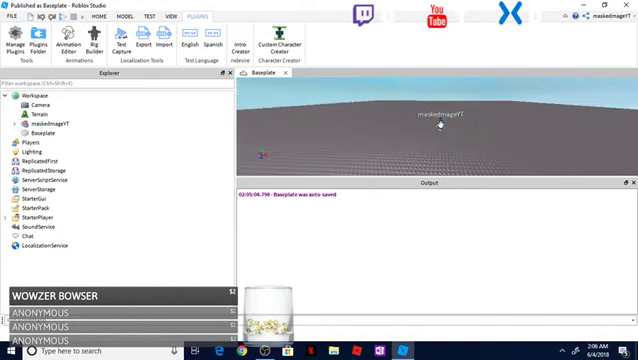
Delete the maskedmageYT rig from the Workspace and switch to another window.
left_click(440, 125)
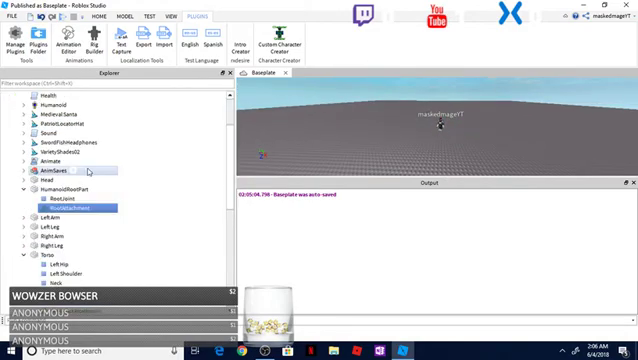
scroll(85, 178, "up", 1)
scroll(64, 150, "up", 2)
left_click(52, 124)
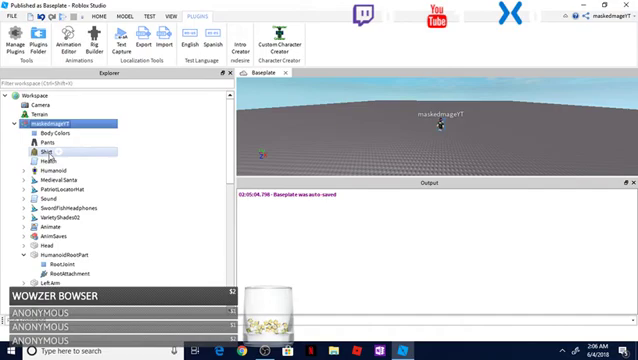
key("Delete")
key("alt+Tab")
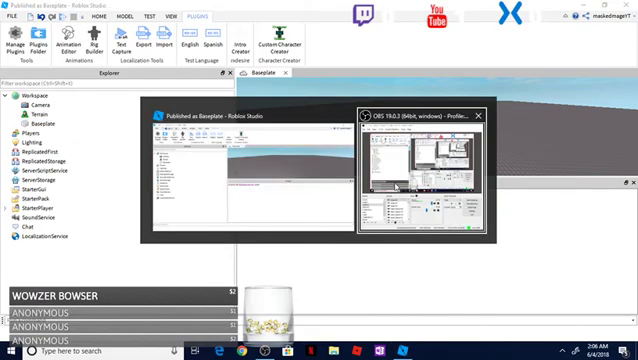